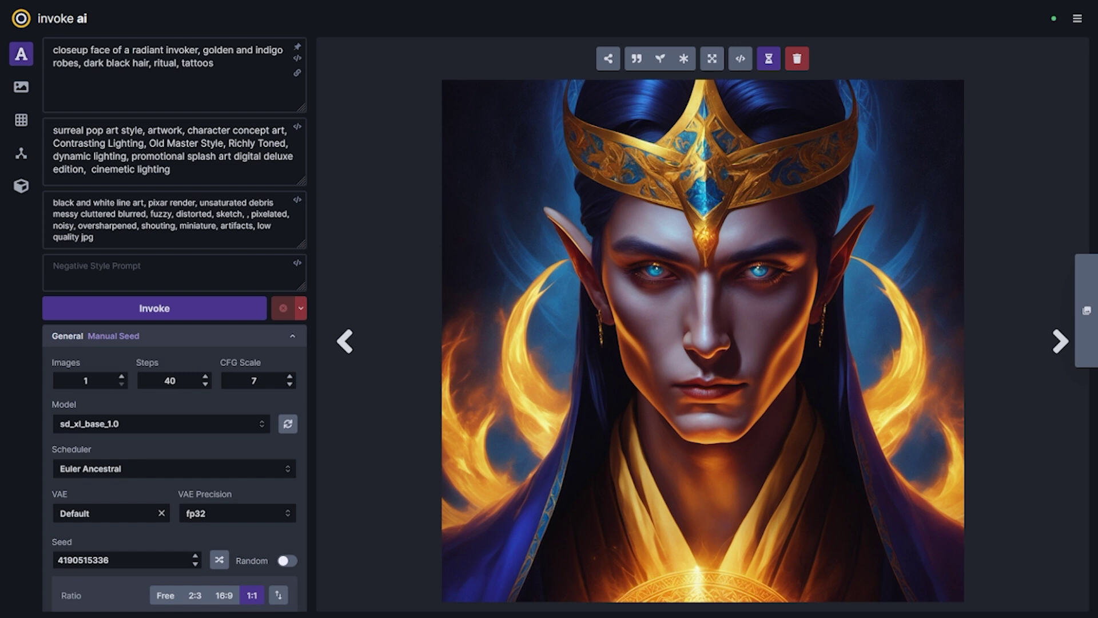
Step: Clear all text from the positive style prompt
double_click(226, 170)
key(ctrl+a)
key(BackSpace)
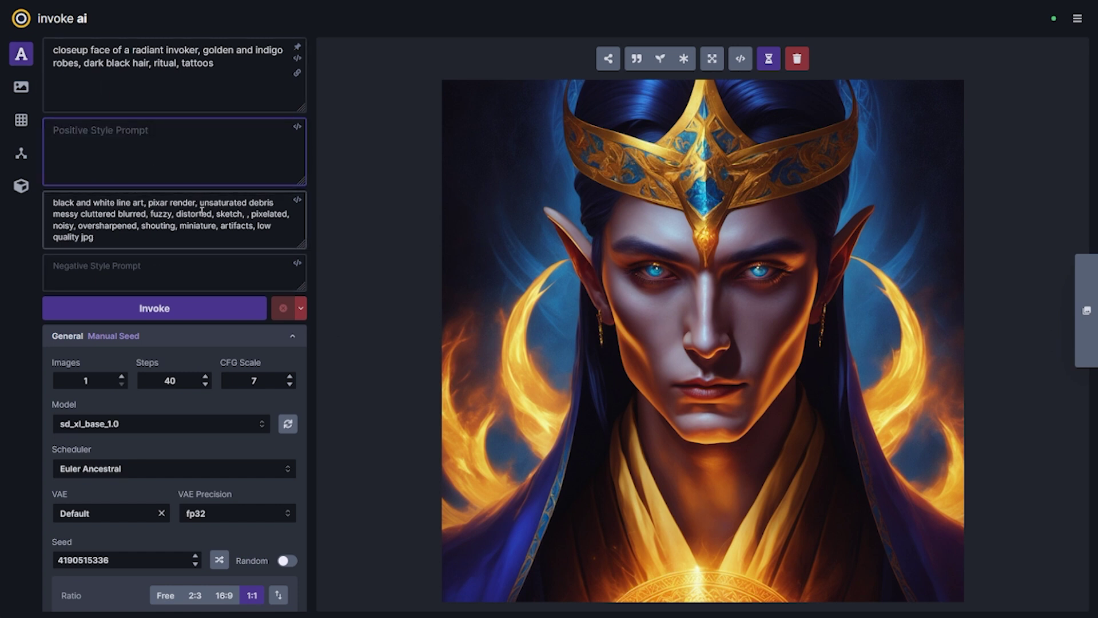
click(150, 283)
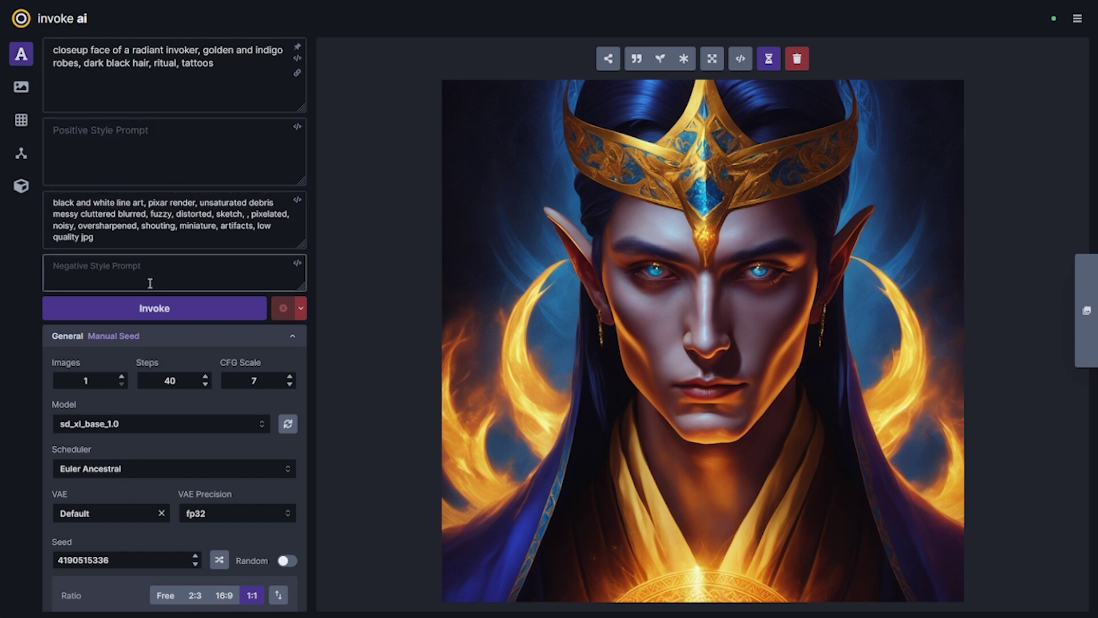
click(131, 138)
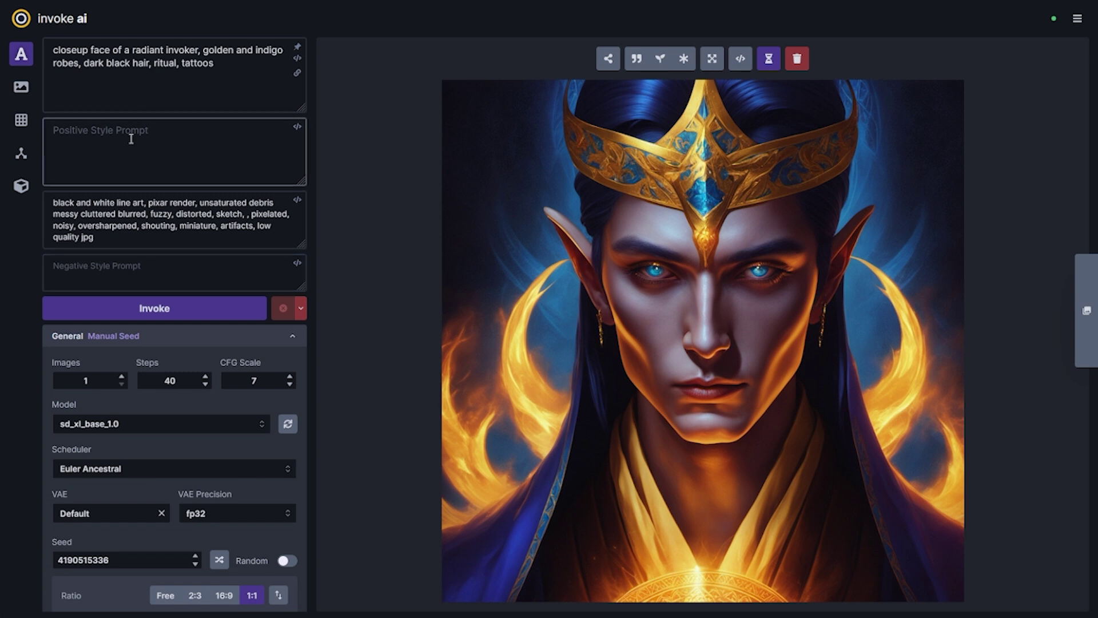
click(130, 280)
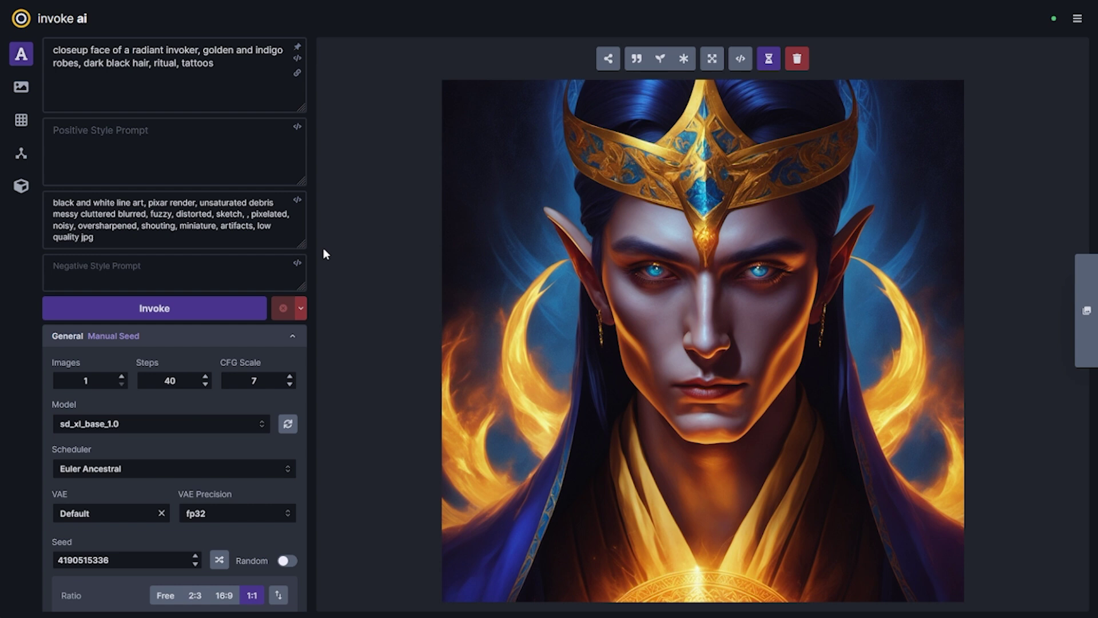
click(218, 98)
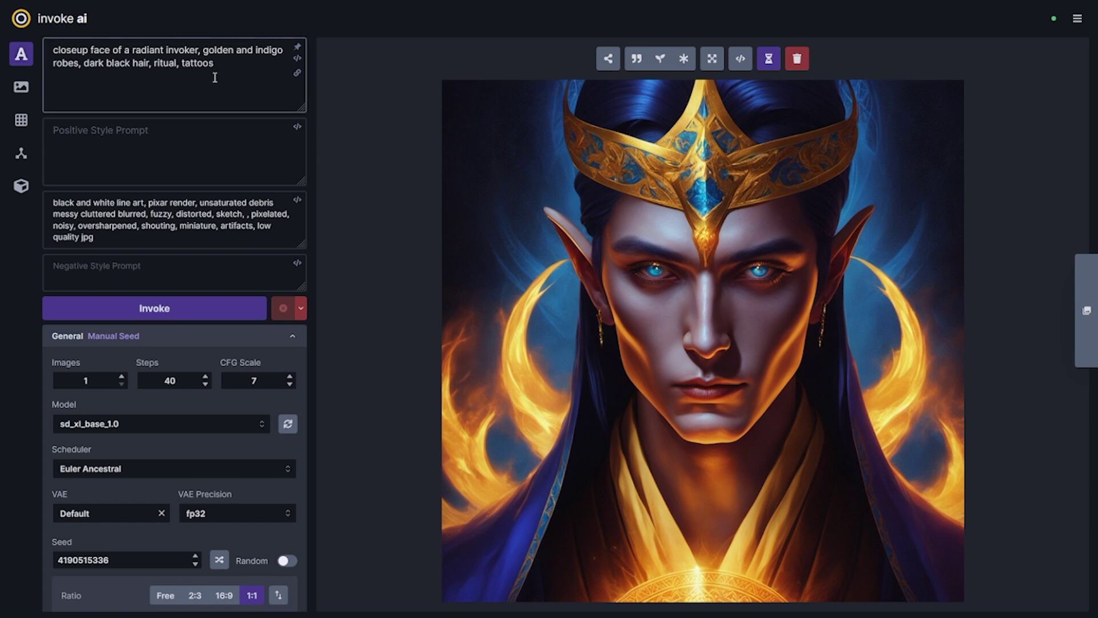
click(210, 133)
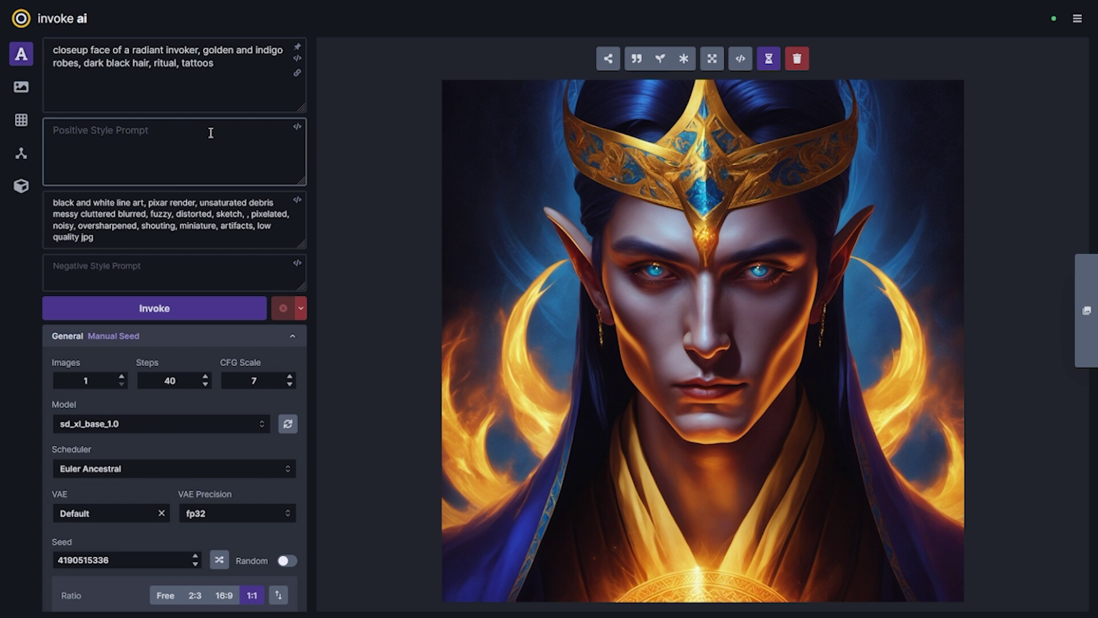
Step: Link the prompts with their style prompts and re-enter the positive style text from "surreal pop art style, artwork" through "cinemetic lighting"
click(297, 76)
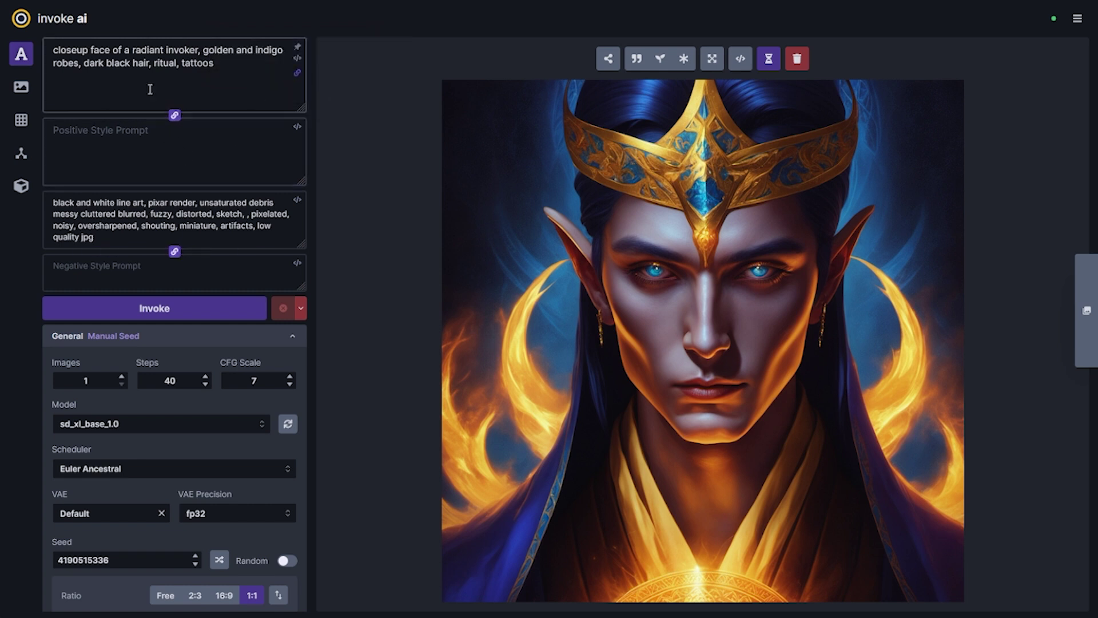
click(180, 136)
text(surreal pop art style, artwork, character concept art, Contrasting Lighting, Old Master Style, Richly Toned, dynamic lighting, promotional splash art digital deluxe edition,  cinemetic lighting)
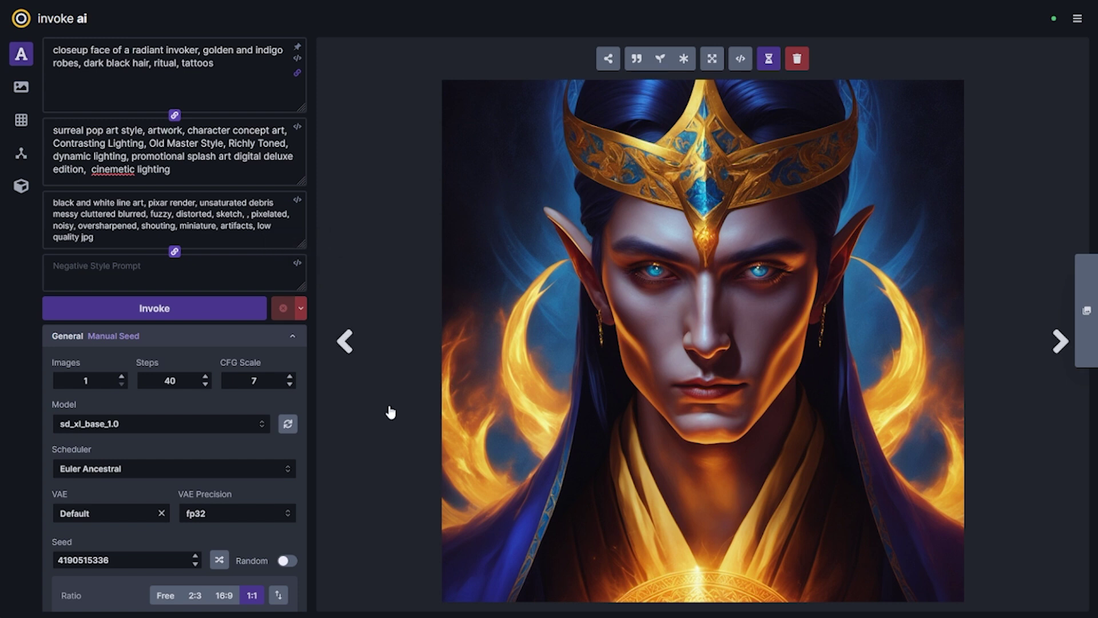
Step: Change the VAE from Default to the diffusion_pytorch model in the general generation settings
scroll(272, 348, down, 3)
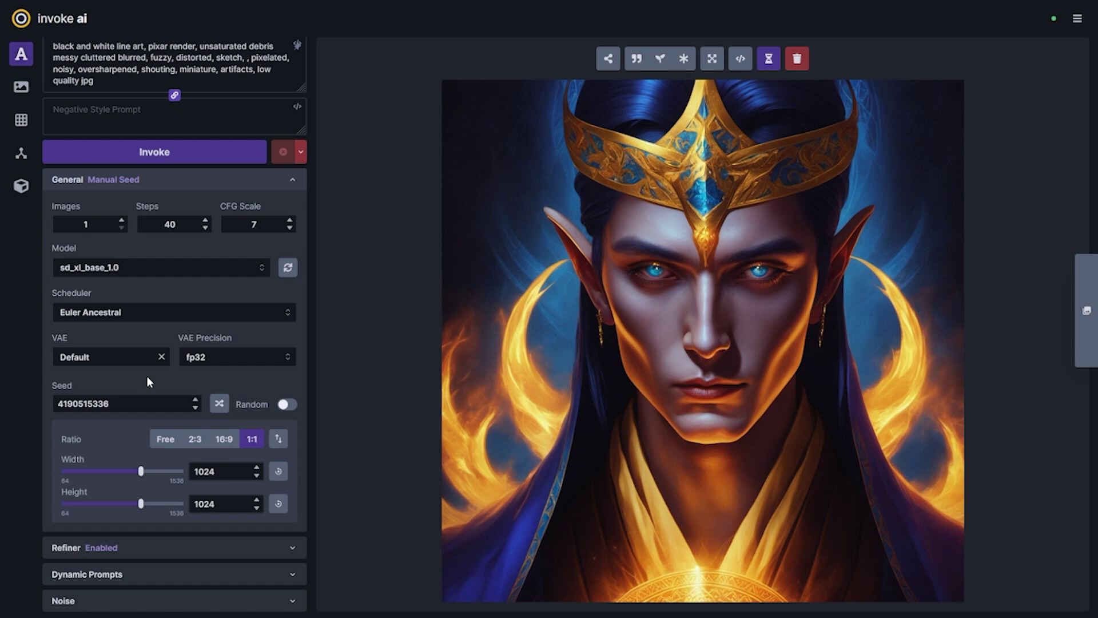
click(114, 356)
click(92, 401)
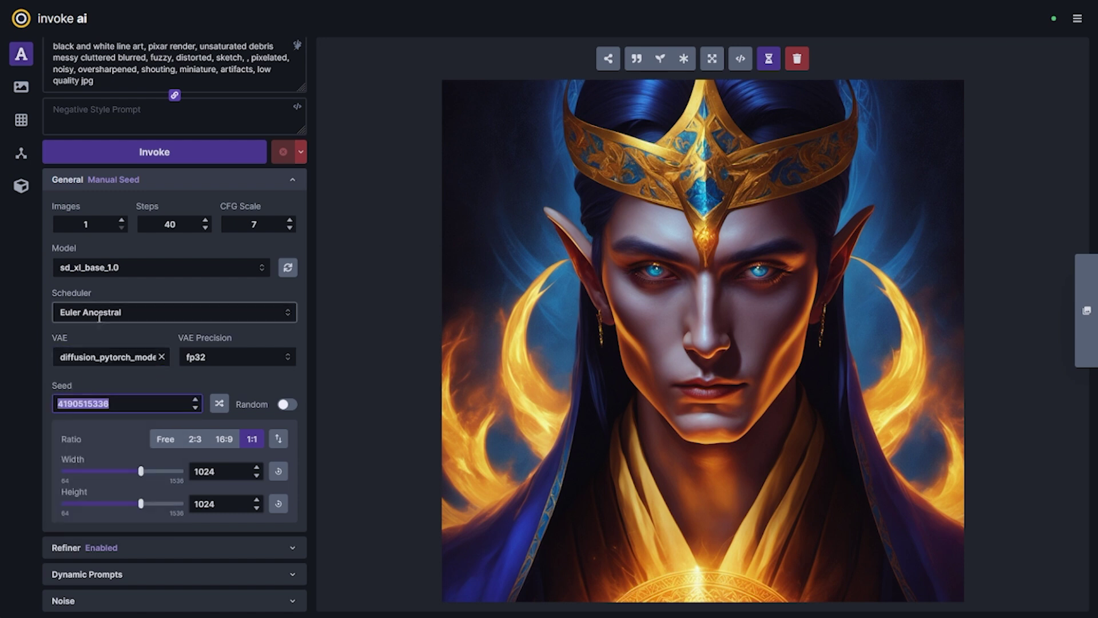
click(93, 374)
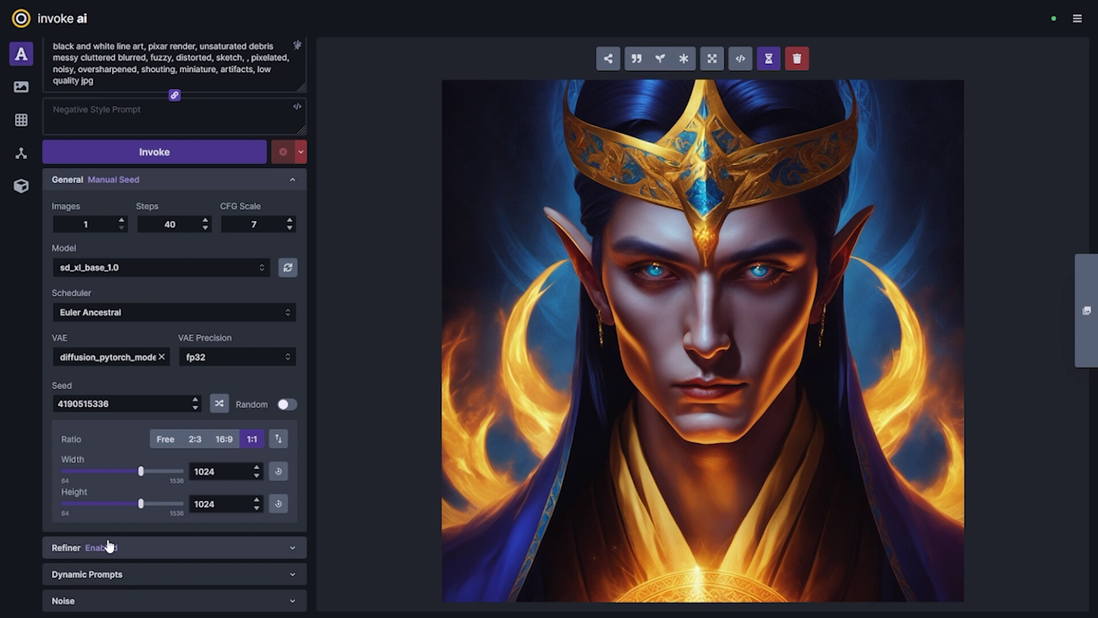
Step: Try custom image sizes of 896 × 1152 and 768 × 1280, and restore the 1:1 ratio at 1024 × 1024
mouse_move(142, 477)
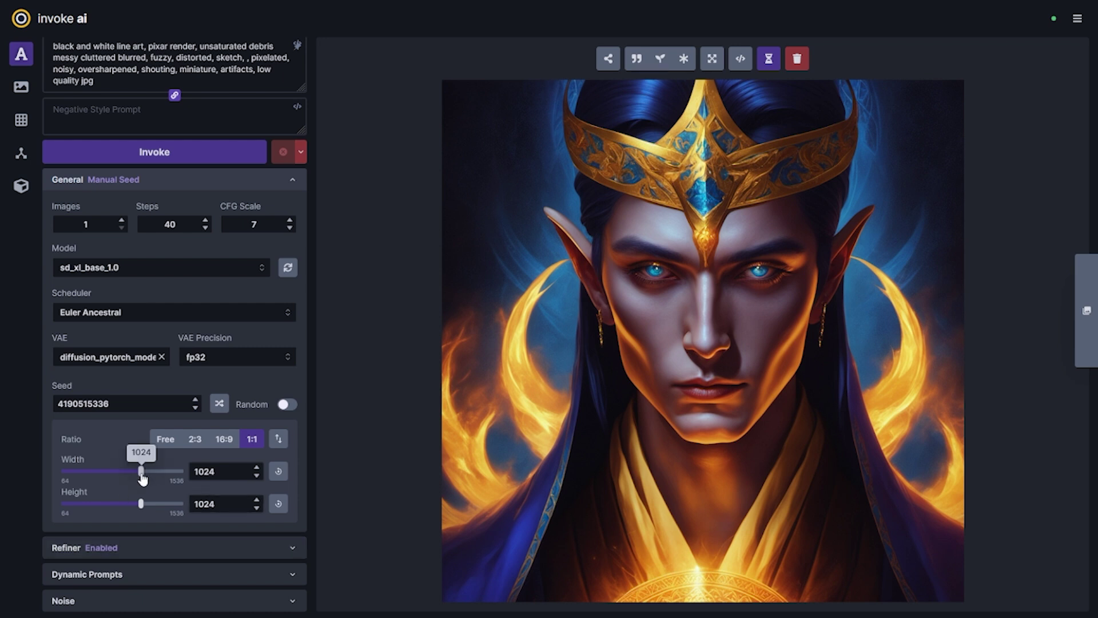
drag(142, 477, 133, 475)
click(131, 472)
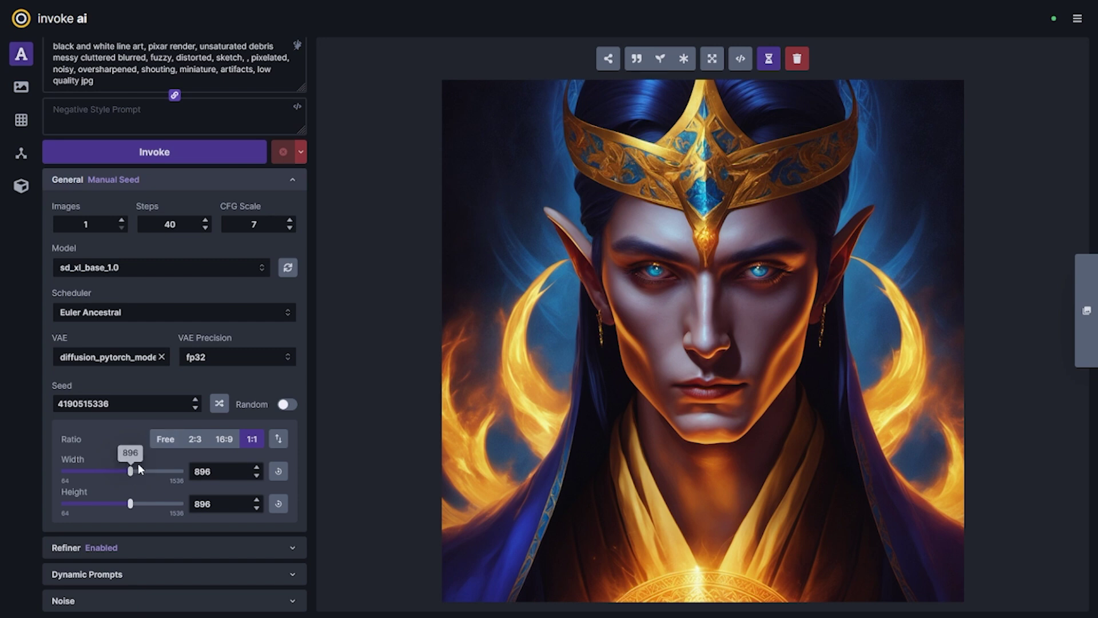
mouse_move(130, 508)
drag(130, 507, 151, 508)
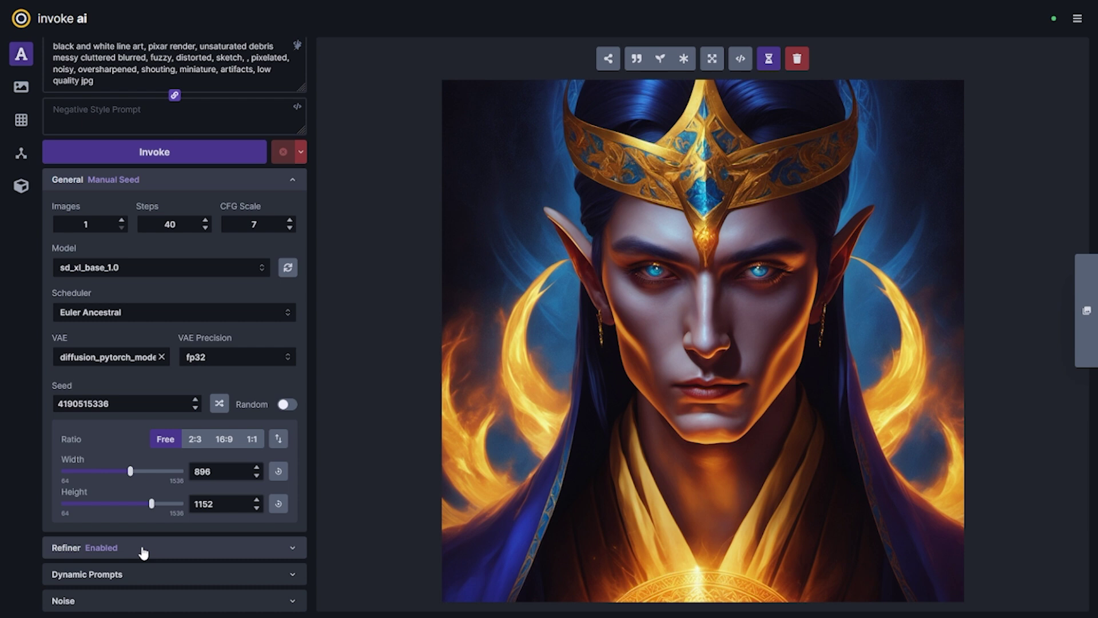
drag(130, 470, 164, 505)
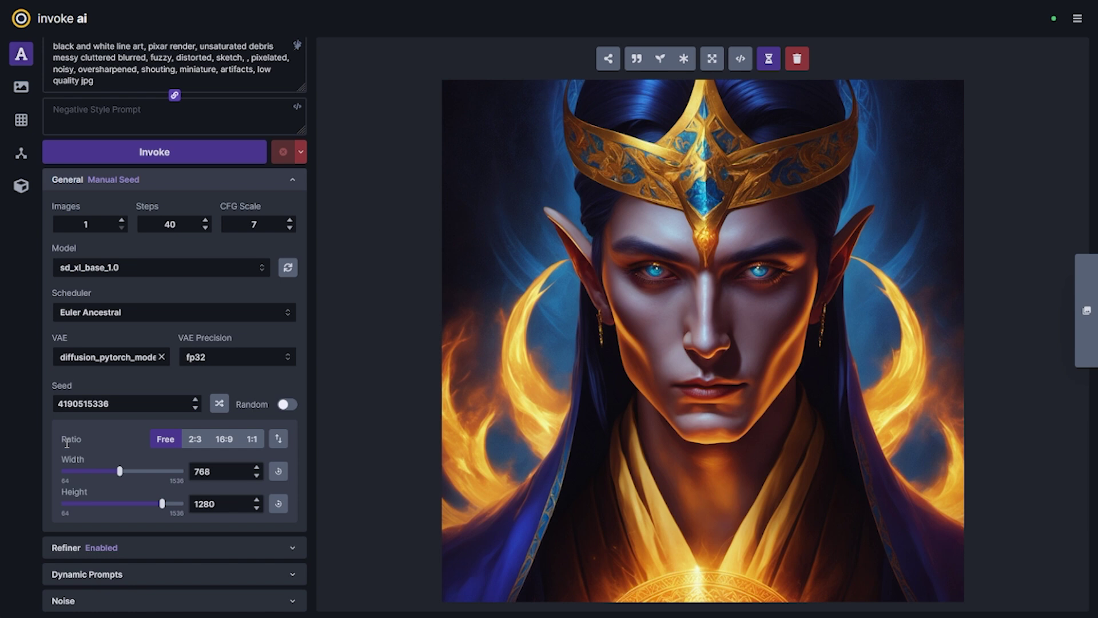
click(252, 438)
drag(120, 471, 145, 478)
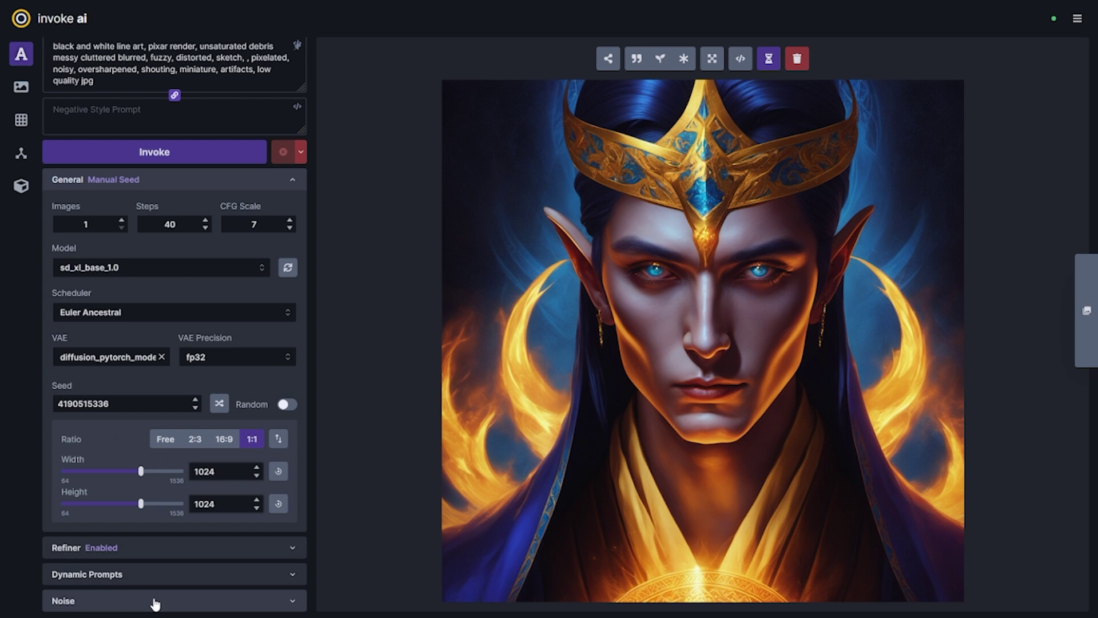
Step: Expand the Refiner settings and set Refiner Start to 0.75
click(156, 550)
scroll(171, 523, down, 4)
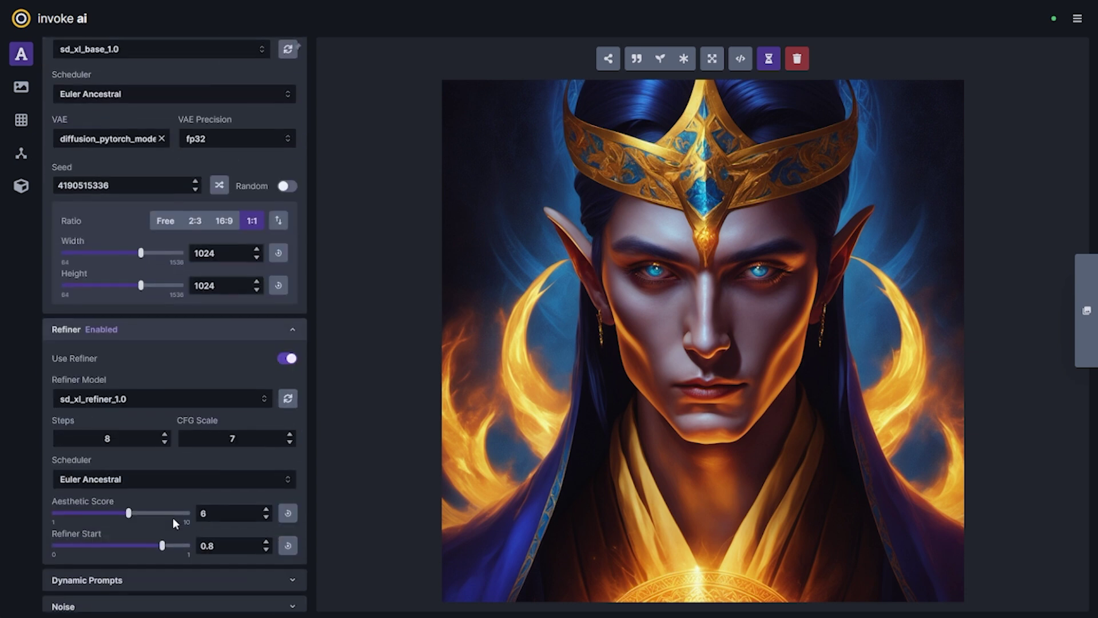
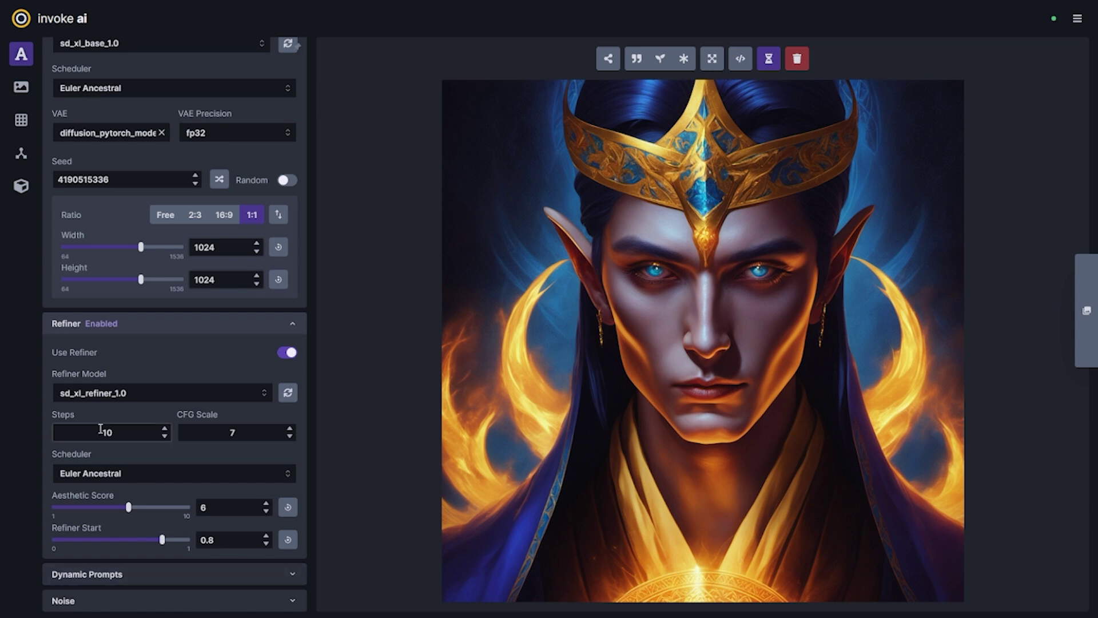
mouse_move(162, 539)
mouse_down()
mouse_move(148, 543)
mouse_move(164, 546)
mouse_up()
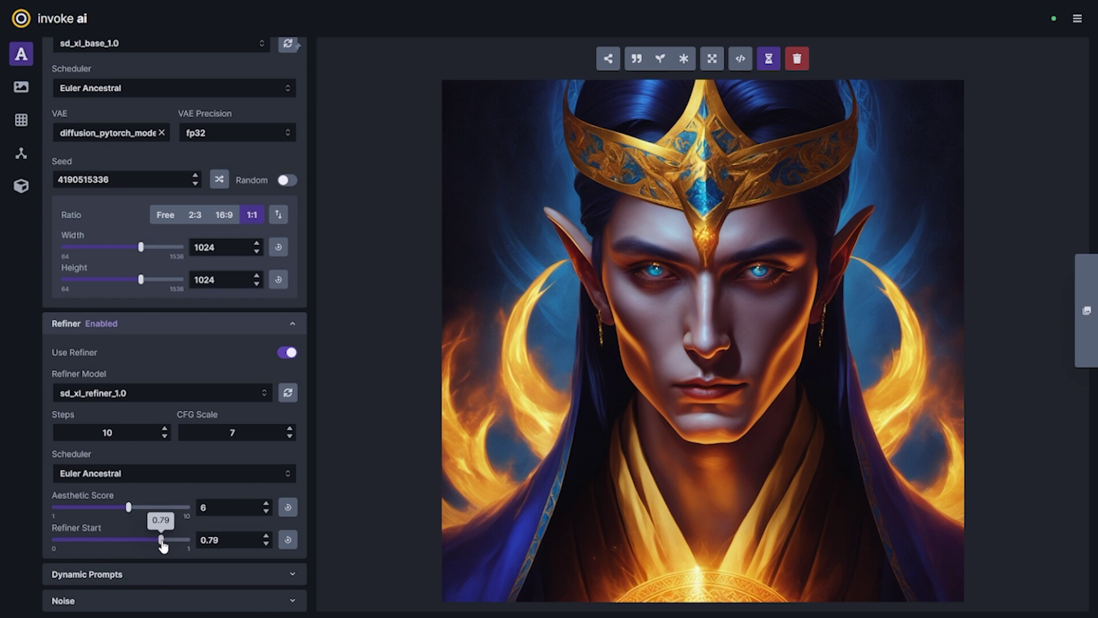
drag(163, 546, 157, 546)
Step: Compare the base model's step count with the refiner's step count and Refiner Start value
scroll(118, 522, up, 2)
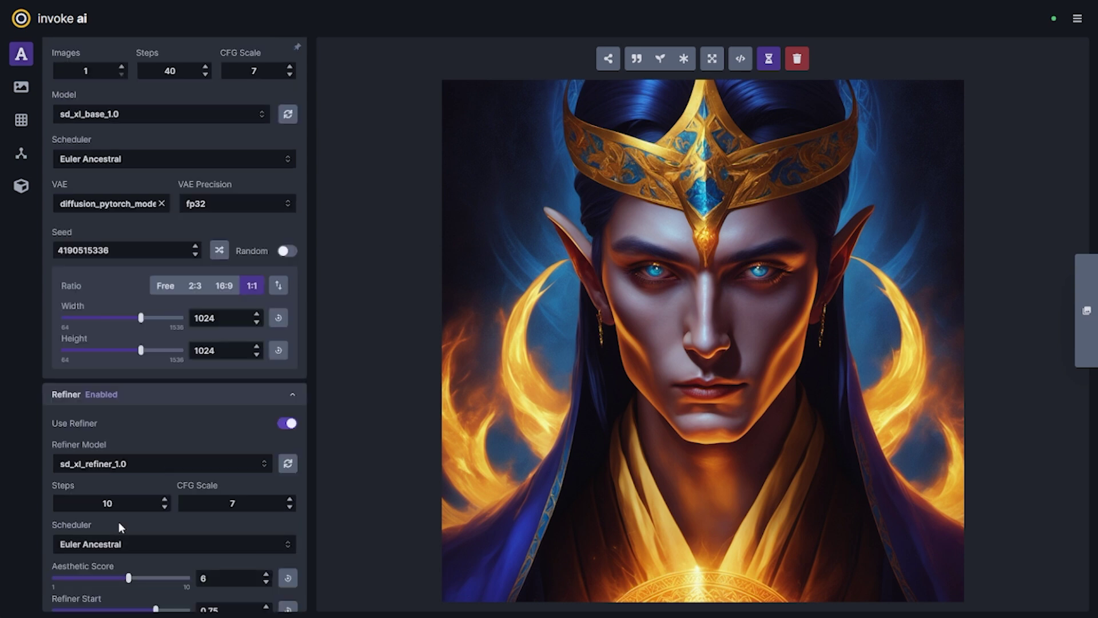
scroll(195, 78, down, 2)
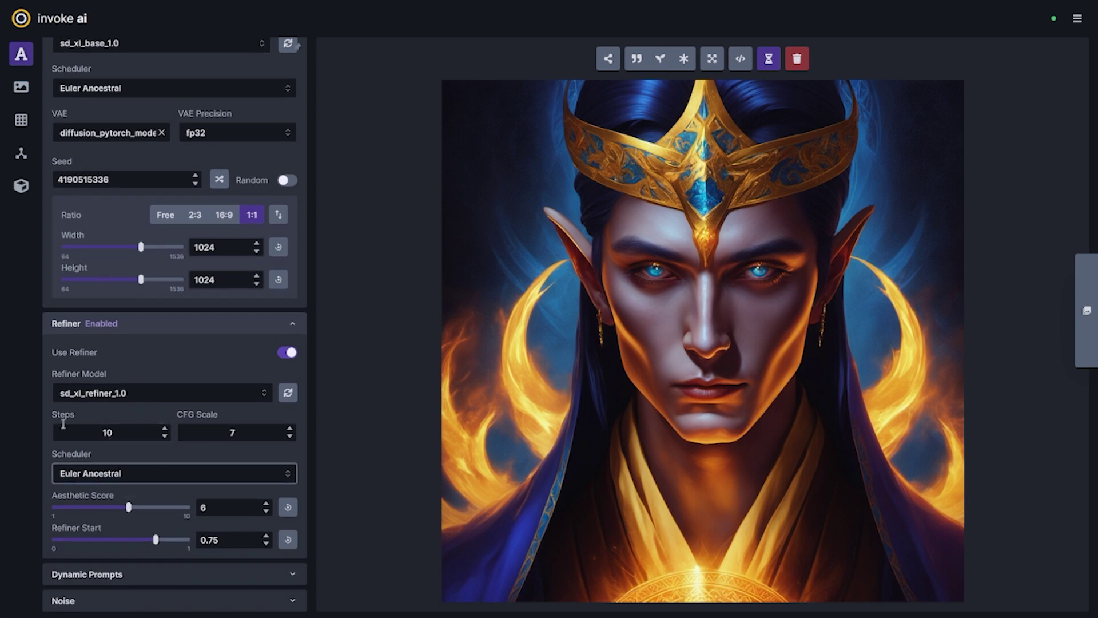
scroll(172, 549, up, 2)
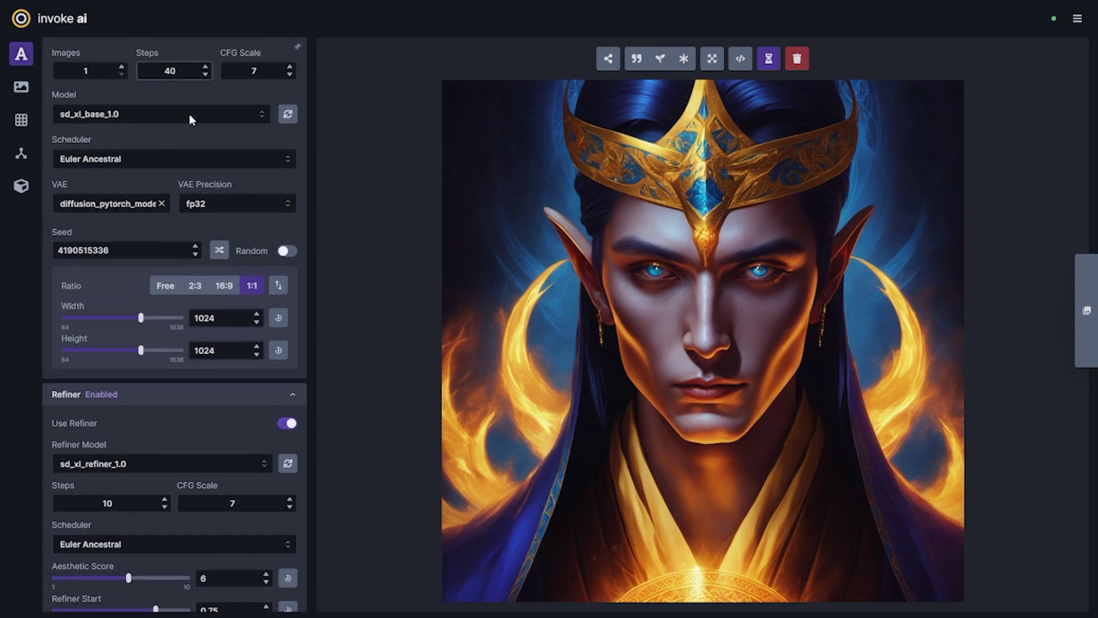
scroll(206, 524, down, 2)
scroll(206, 523, up, 2)
click(162, 73)
scroll(166, 257, down, 2)
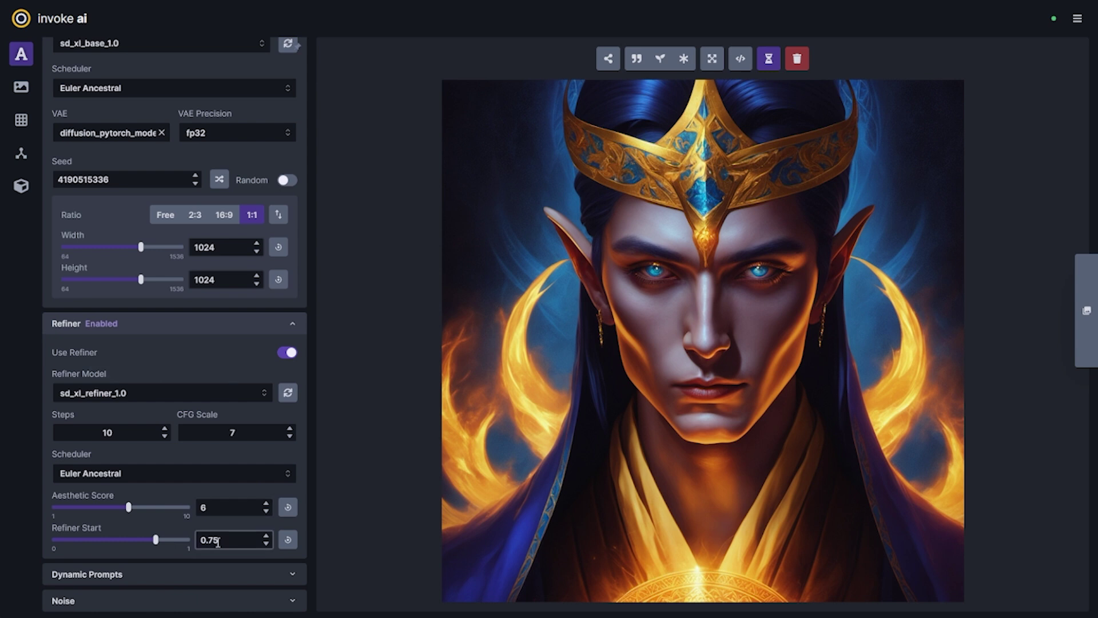
scroll(180, 506, up, 4)
click(170, 141)
scroll(181, 164, down, 4)
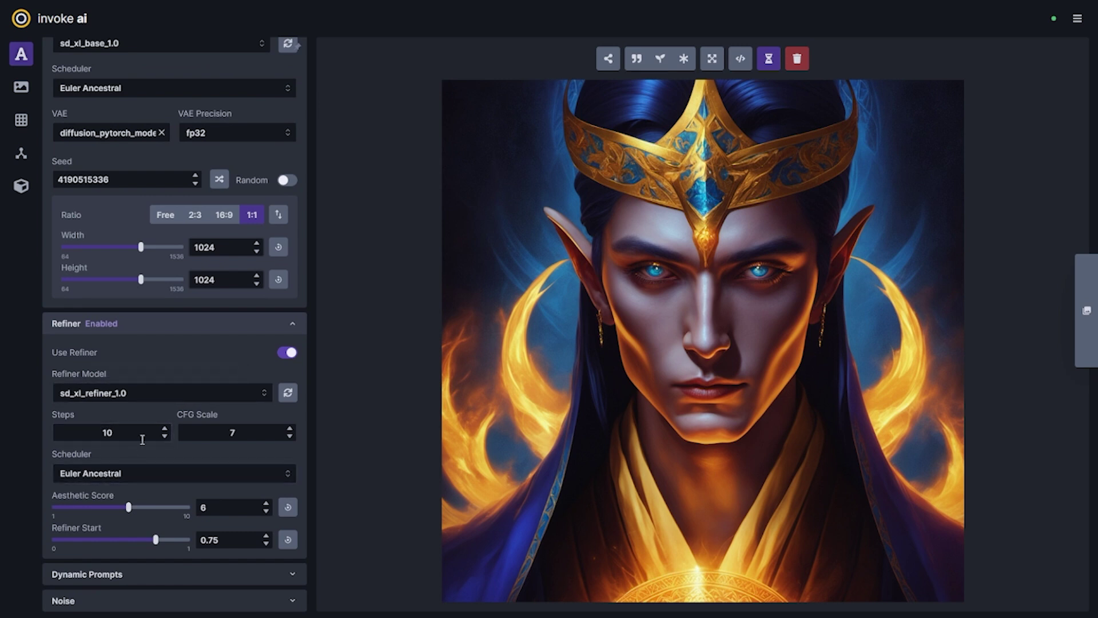
Step: Set the refiner's step count to 11
click(165, 427)
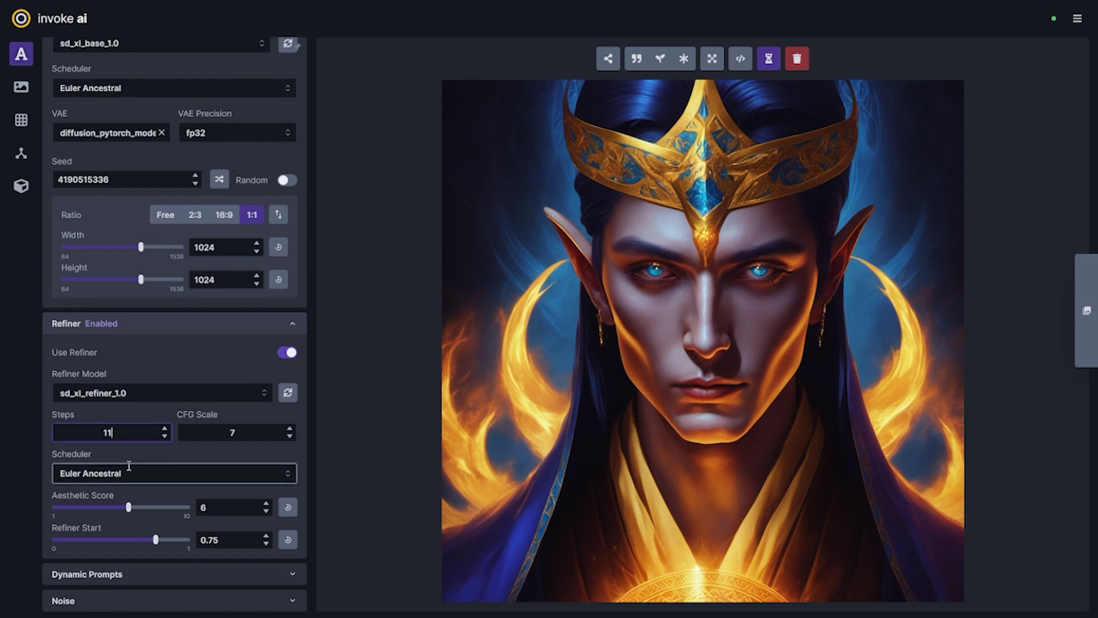
click(122, 486)
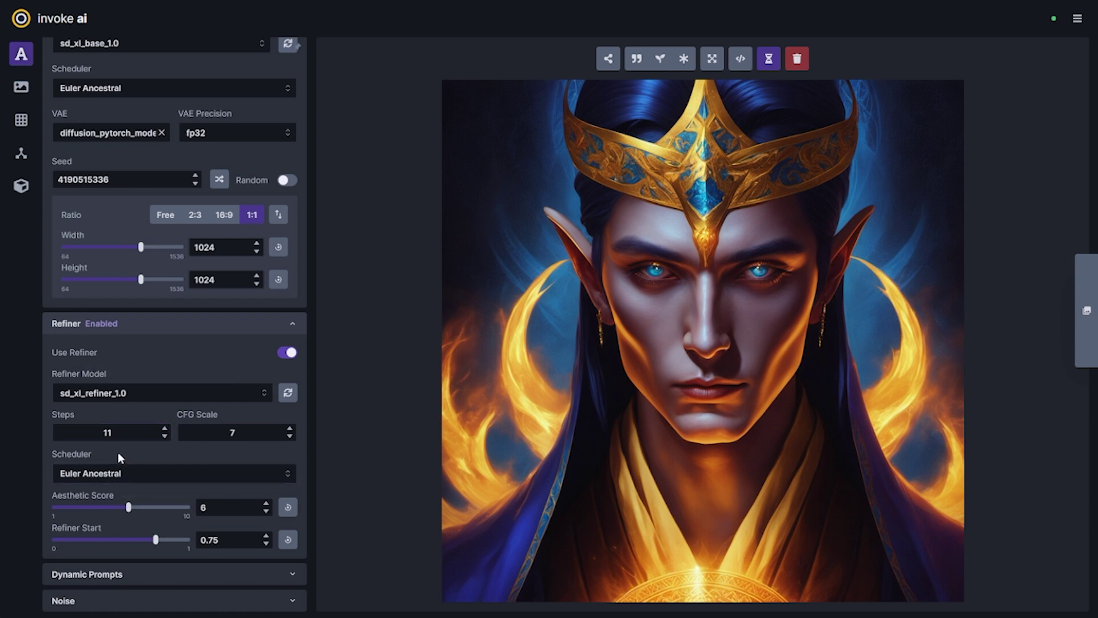
mouse_move(184, 514)
Step: Turn on the random seed in the general settings and generate an image
scroll(160, 460, up, 2)
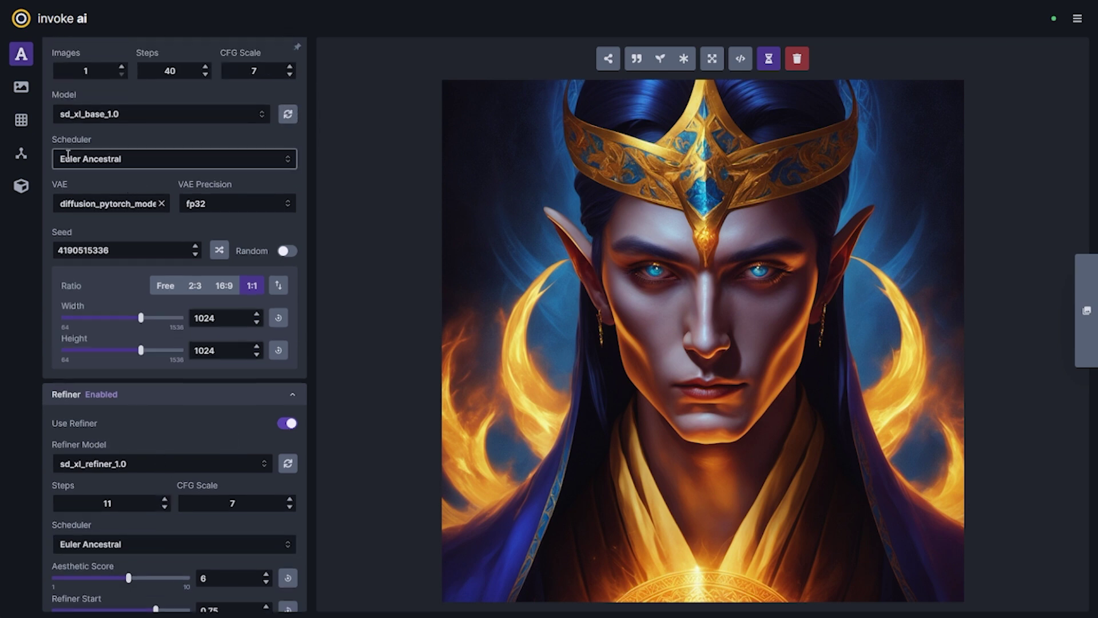
scroll(103, 201, up, 2)
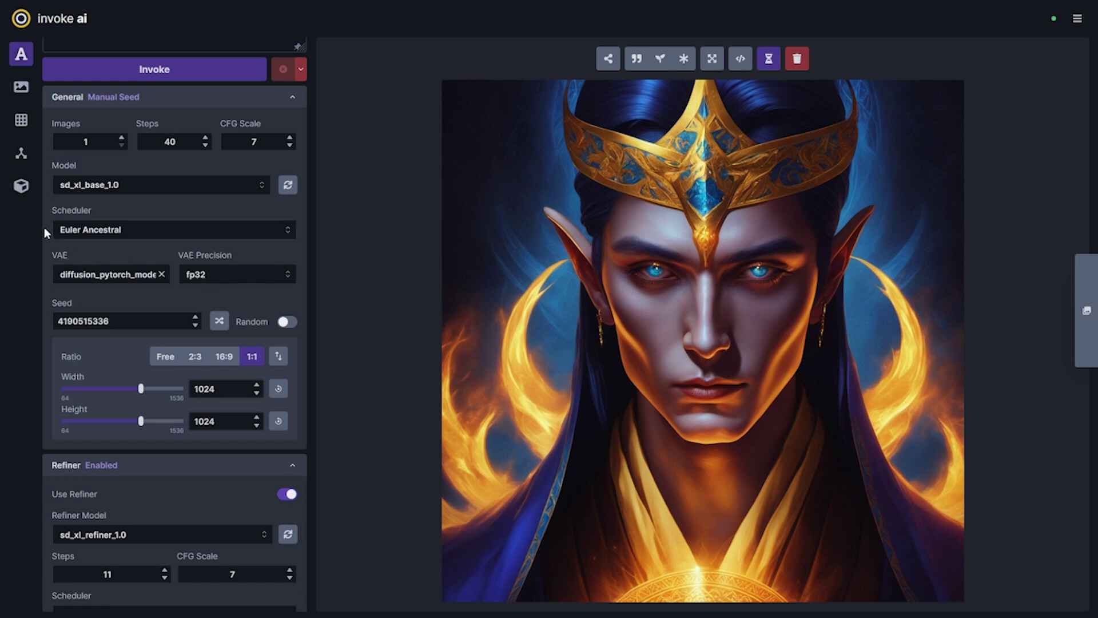
scroll(113, 258, down, 1)
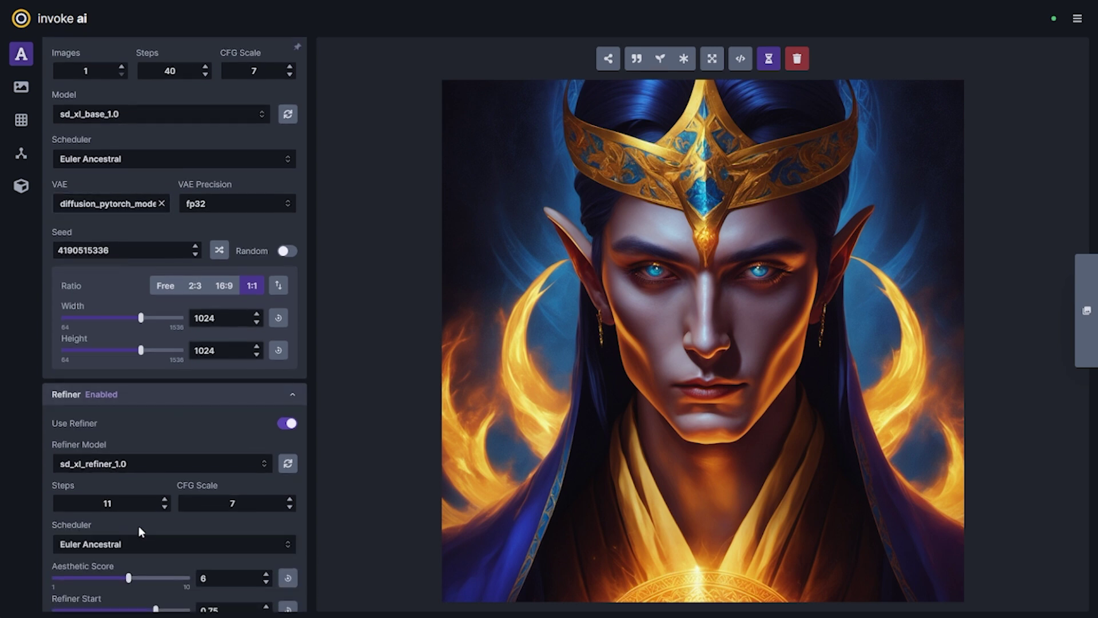
scroll(138, 526, up, 5)
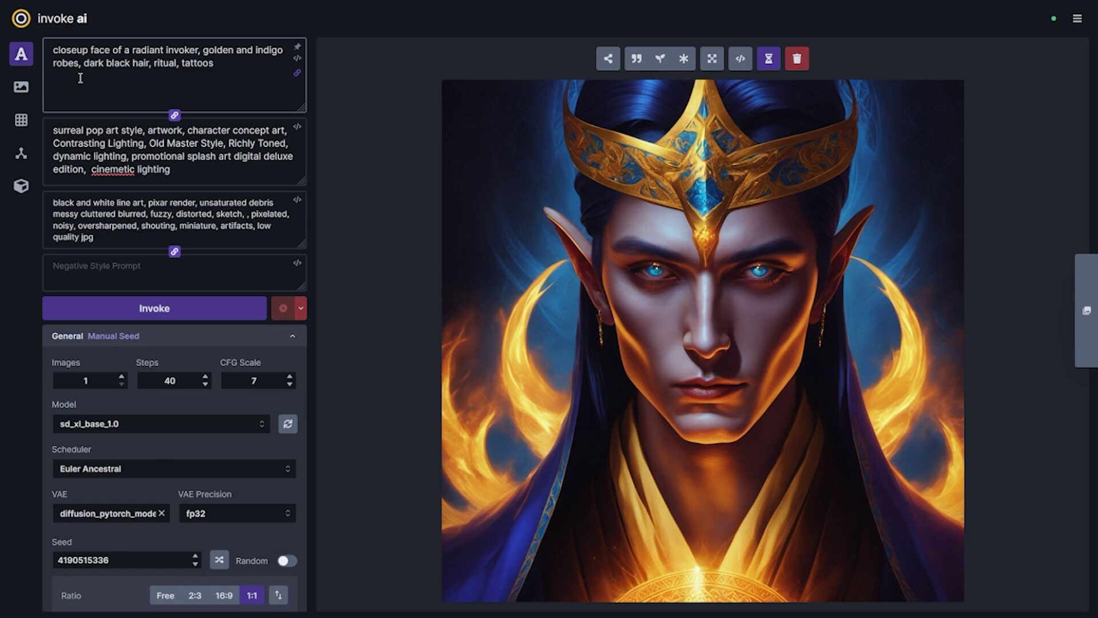
scroll(199, 459, down, 1)
click(287, 490)
scroll(245, 498, up, 1)
click(157, 318)
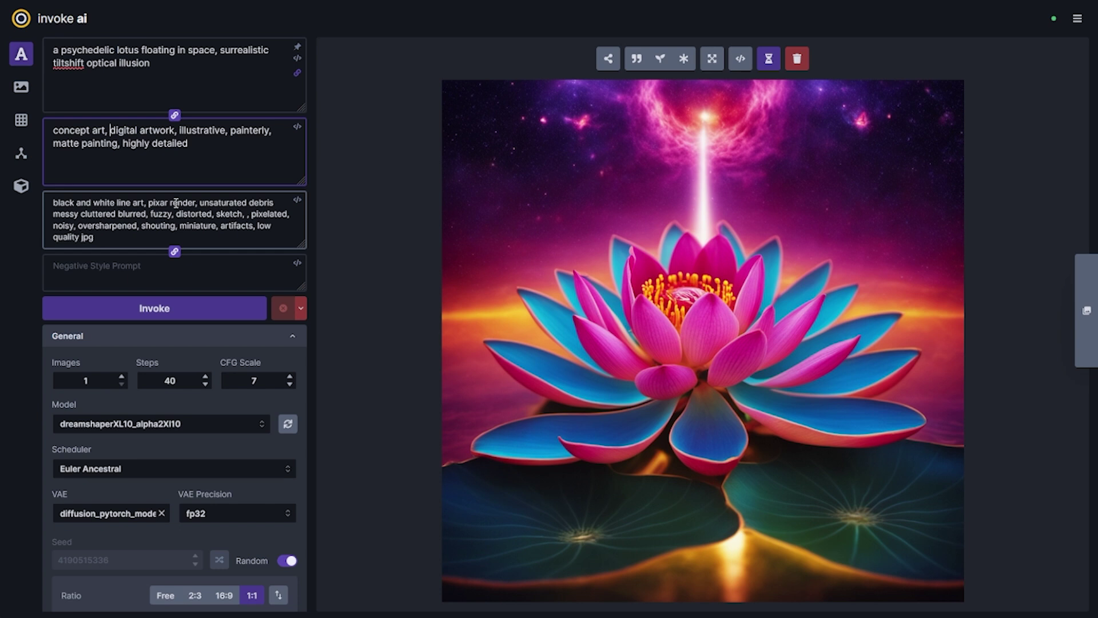
Step: Switch to the SDXL_Prompt_Styles.txt gist and copy the Digital art style's negative terms "photo, photorealistic, realism, ugly"
click(201, 65)
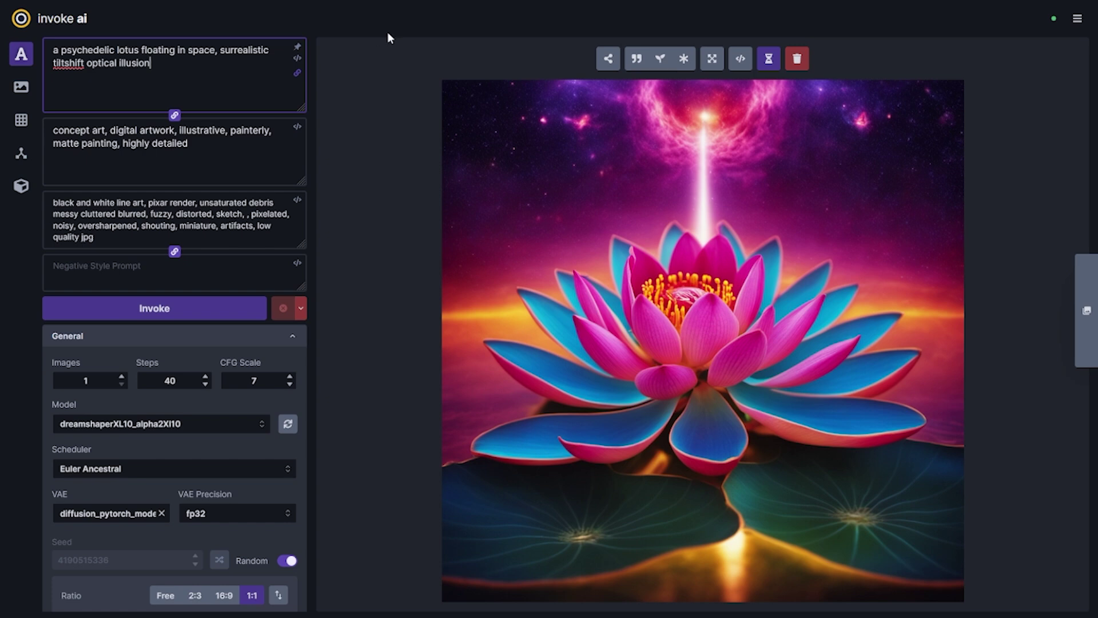
key(alt+Tab)
drag(337, 353, 487, 353)
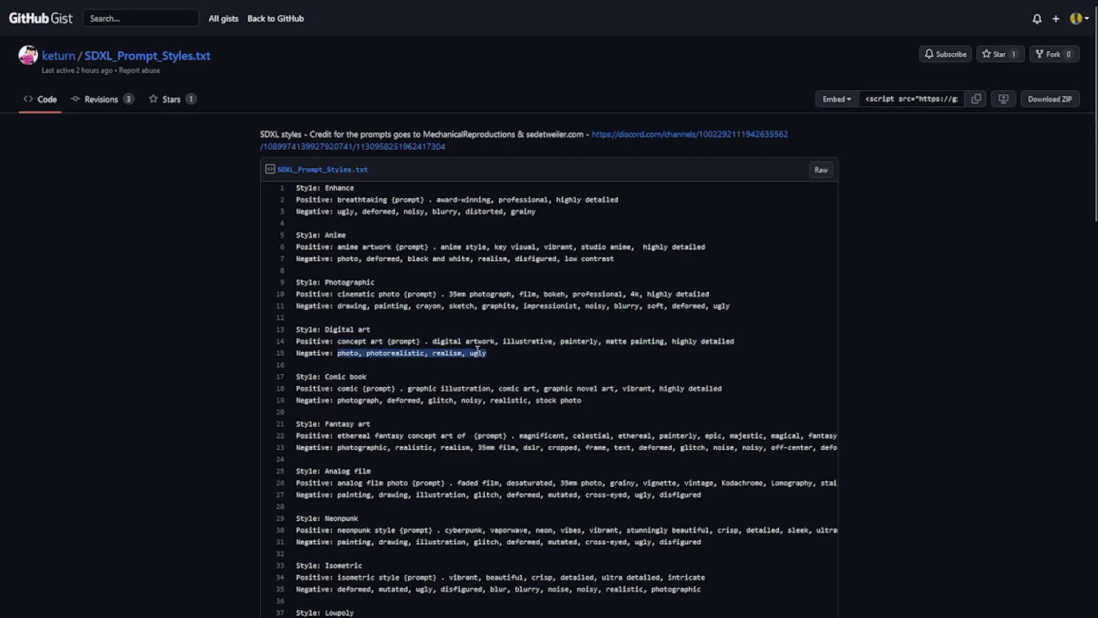
key(ctrl+c)
Step: Switch back to Invoke AI, append the copied terms to the negative prompt and delete its opening "black and white line art, pixar render,"
key(alt+Tab)
click(195, 234)
key(ctrl+v)
drag(197, 203, 53, 203)
key(BackSpace)
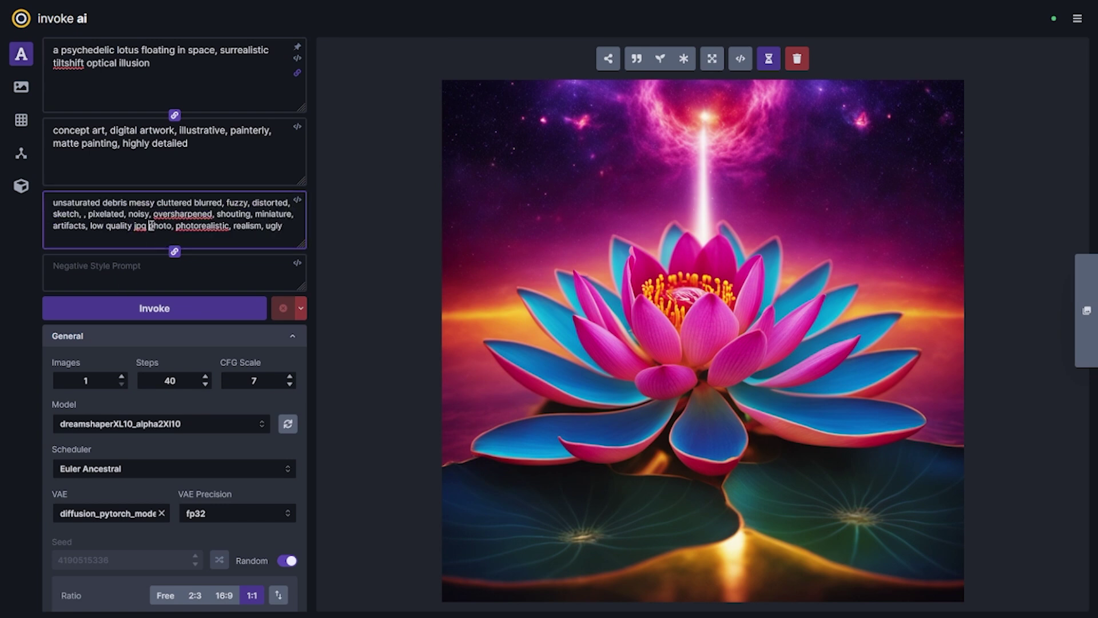
Step: Generate a new psychedelic lotus image with the revised negative prompt
drag(148, 226, 108, 234)
click(122, 209)
click(108, 234)
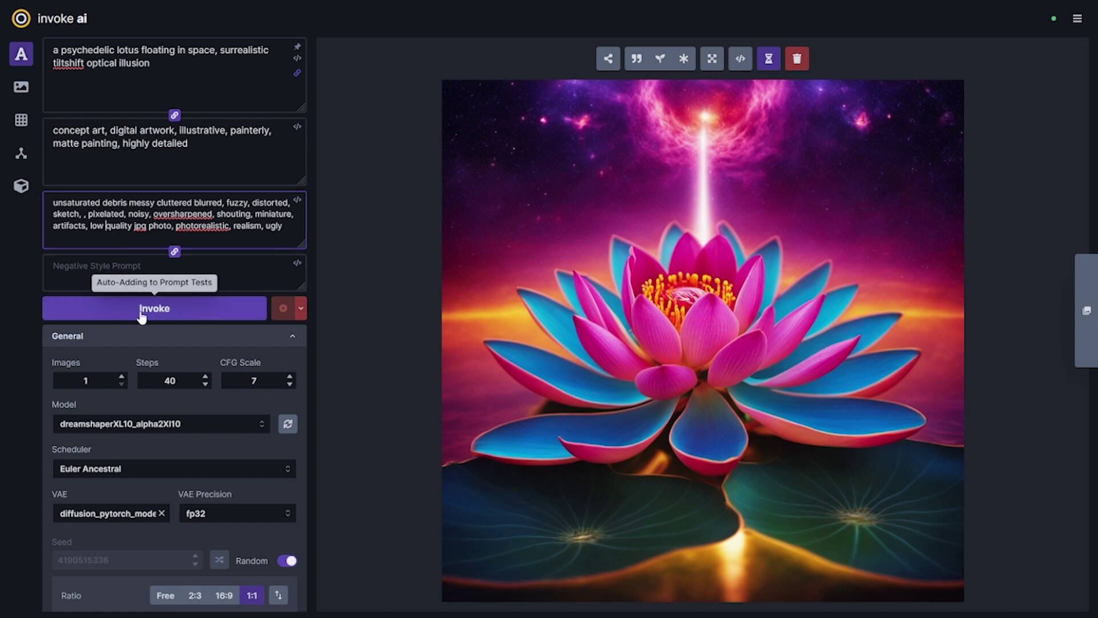
click(141, 315)
Step: Replace the positive prompt with "a gargantuan creature, mossy giant, made of stone" and generate the image
click(74, 91)
key(ctrl+a)
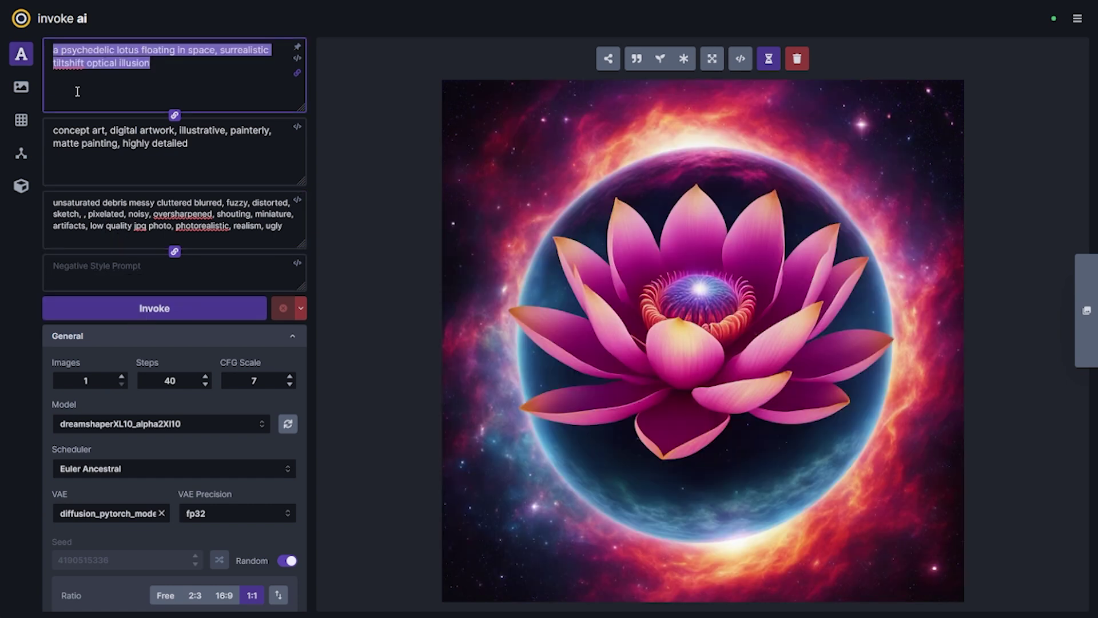
text(a gargantuan creature, mossy giant, made of stone)
click(180, 314)
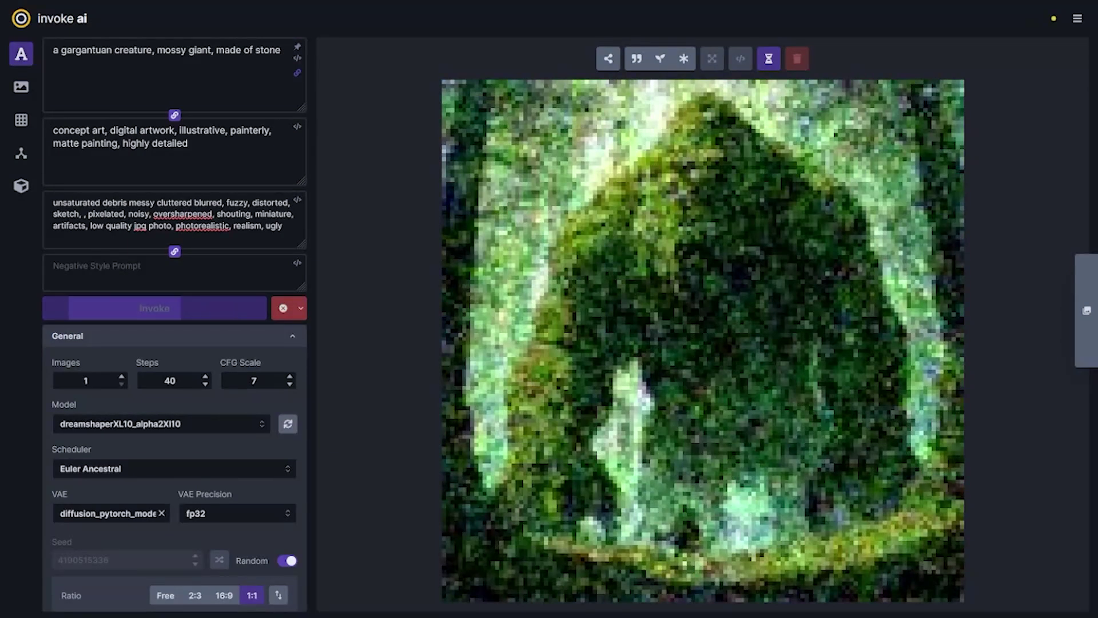
Step: Open the positive style prompt for editing at its beginning
click(73, 181)
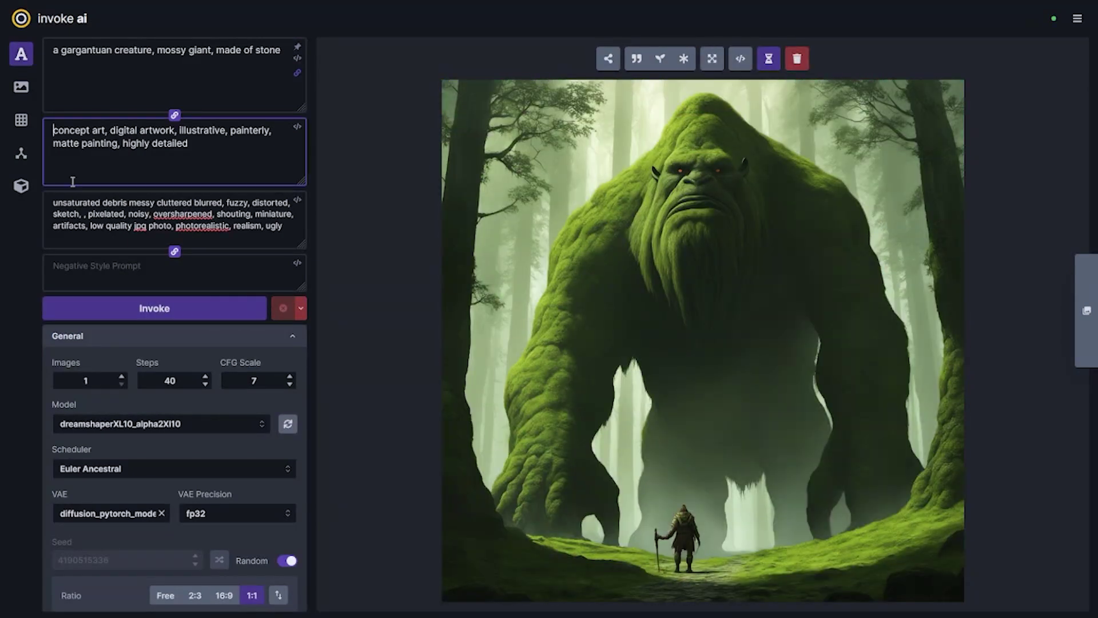